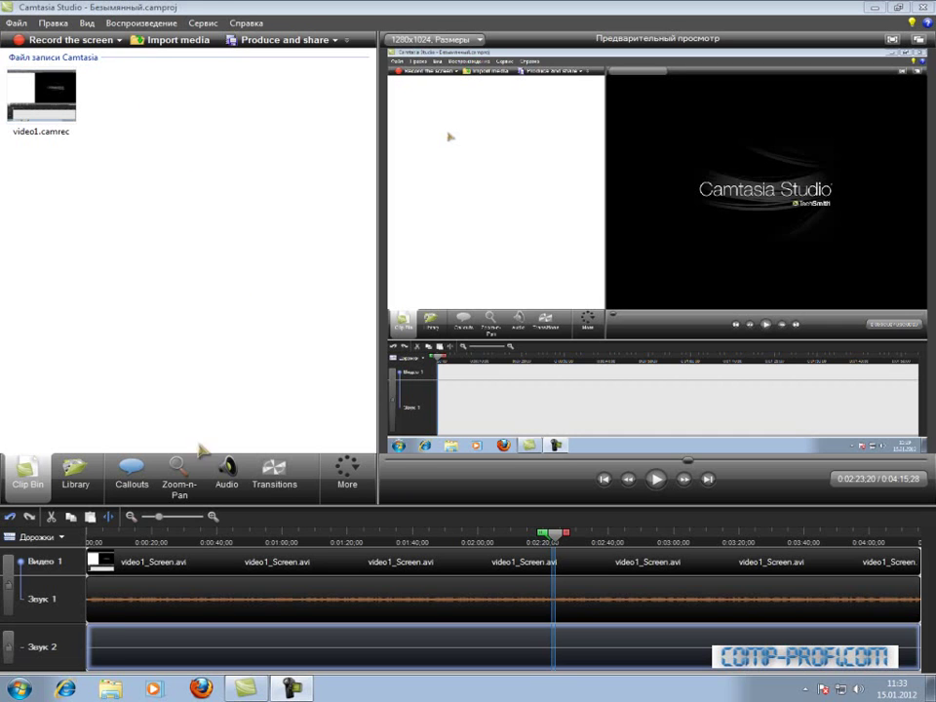
pyautogui.click(102, 596)
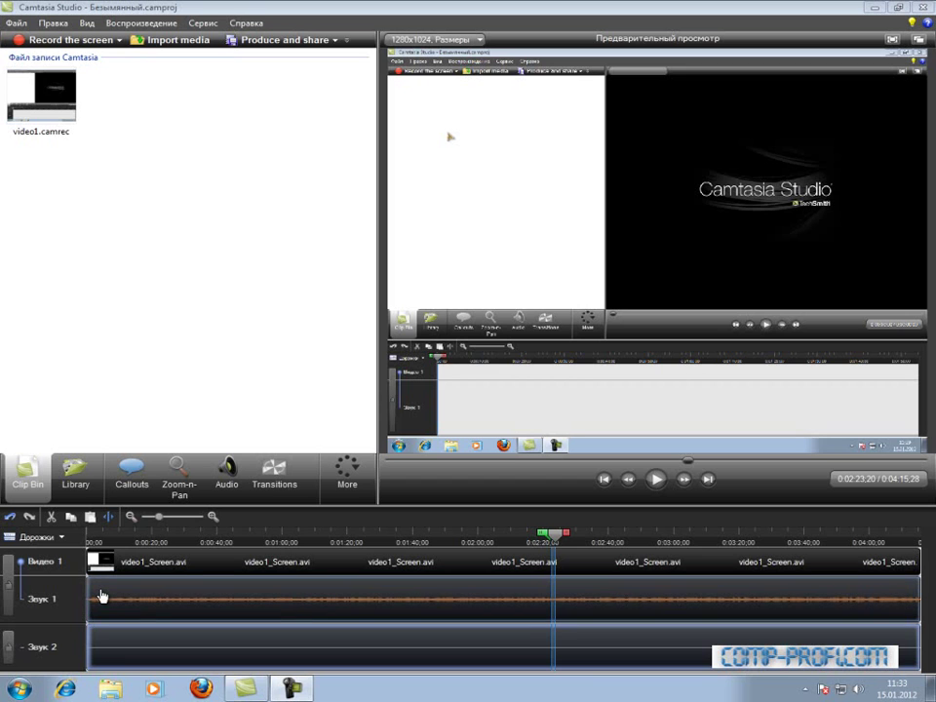
pyautogui.click(108, 572)
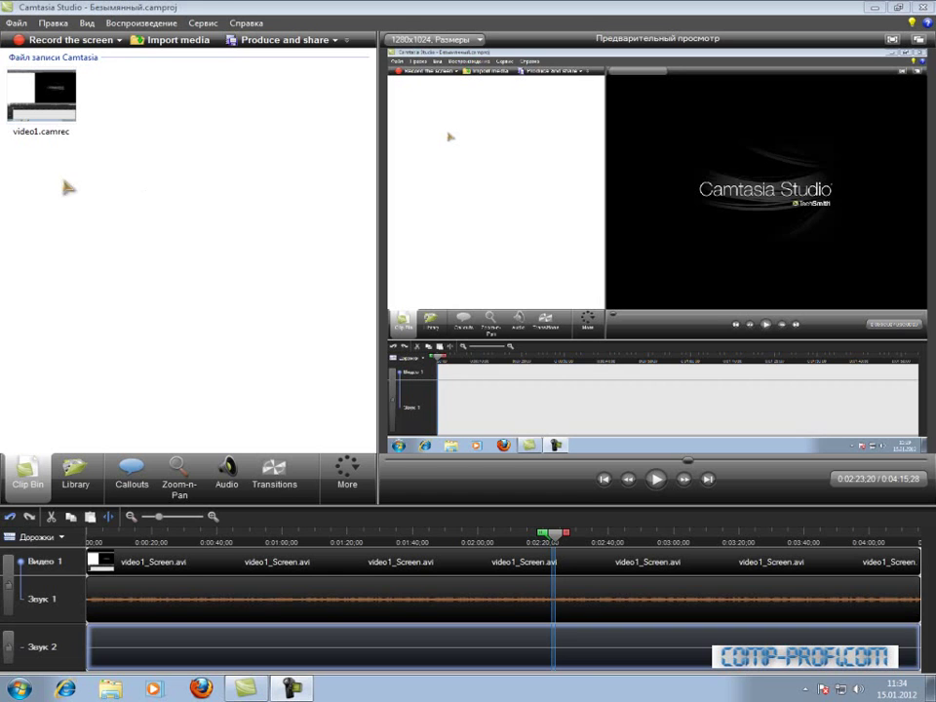
pyautogui.click(177, 41)
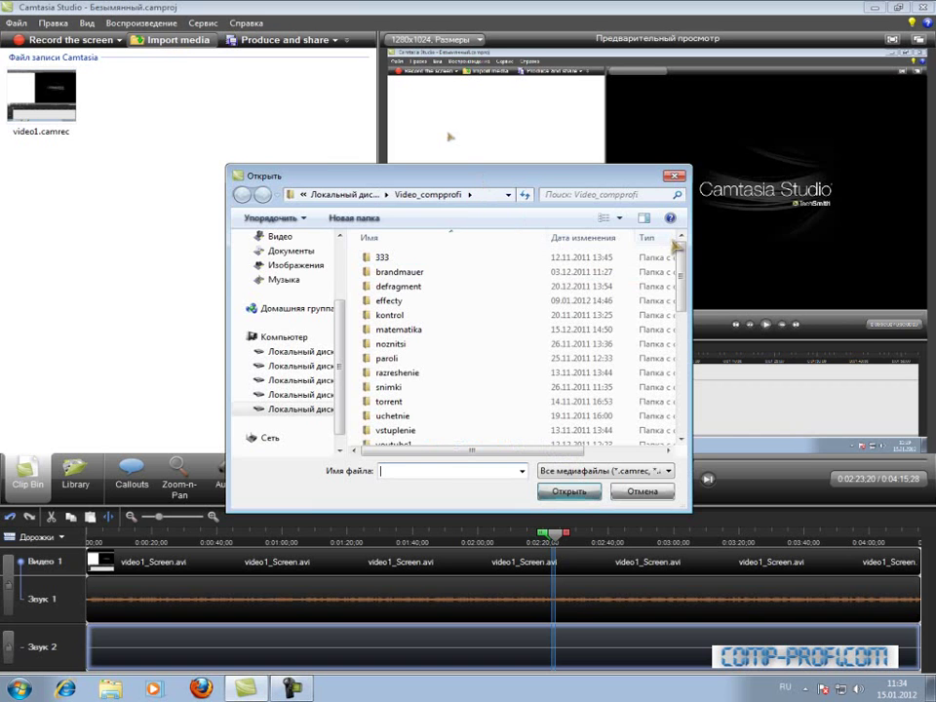
pyautogui.scroll(-7, 682, 268)
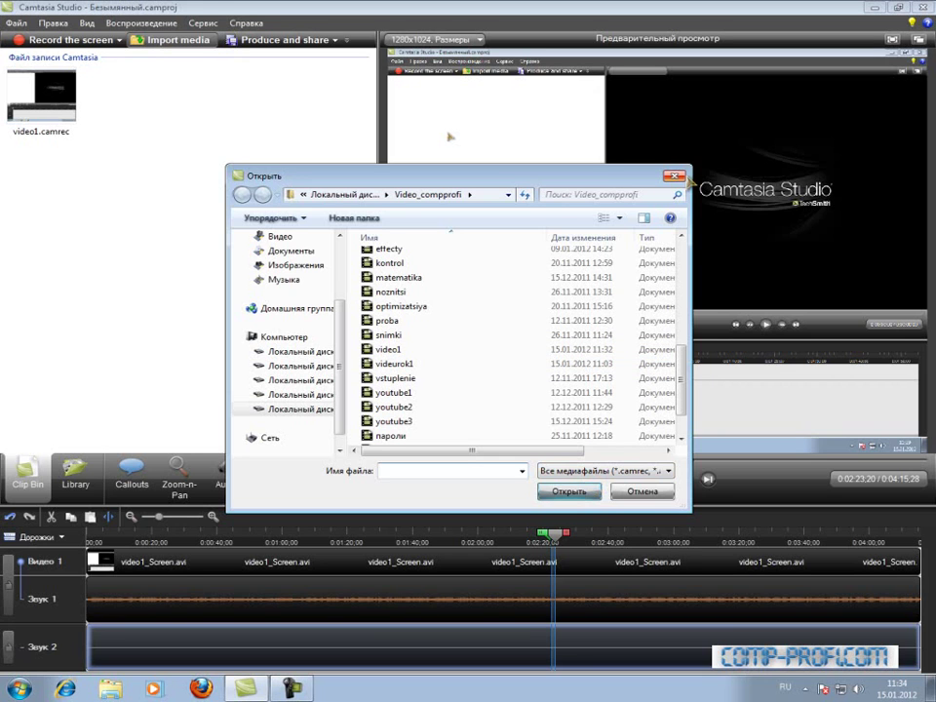
pyautogui.click(672, 177)
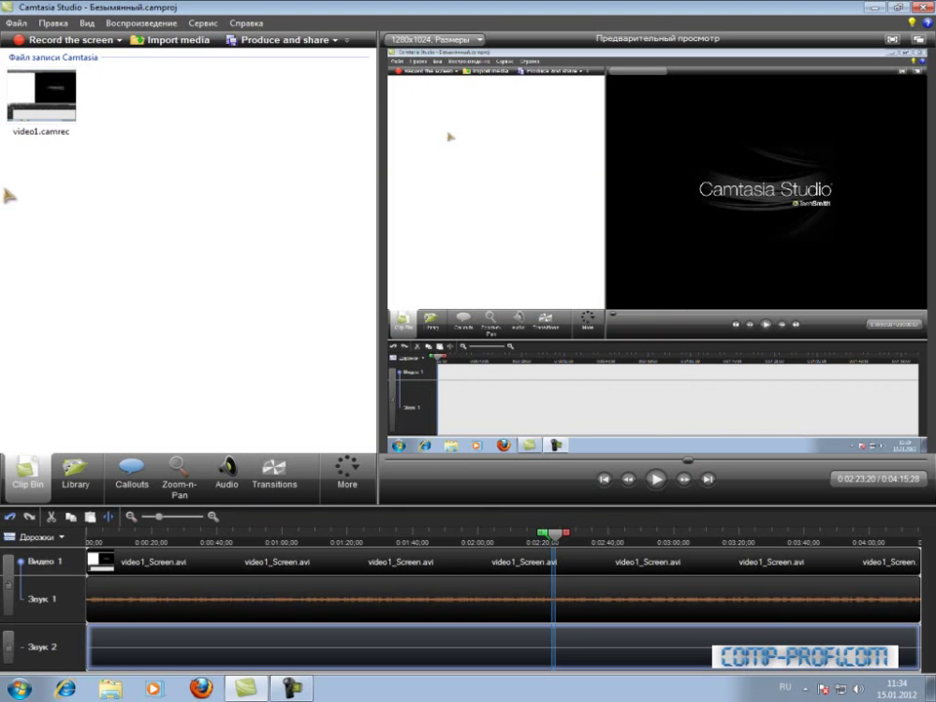
# Step: Review the audio enhancement and volume editing options and return to the project's clip collection
pyautogui.click(41, 97)
pyautogui.click(215, 162)
pyautogui.click(230, 475)
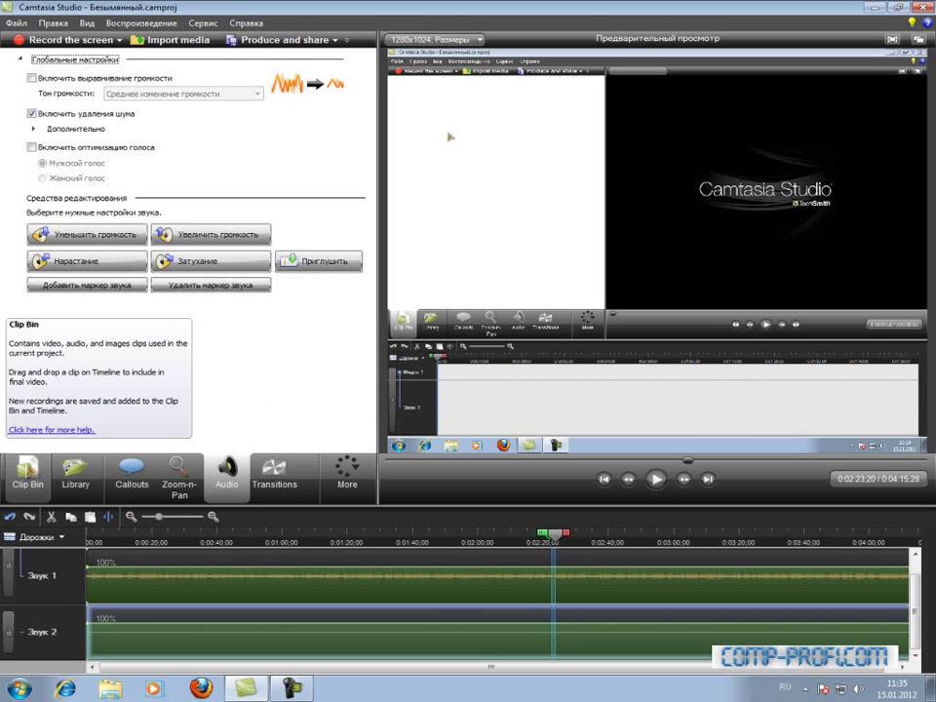
pyautogui.click(27, 473)
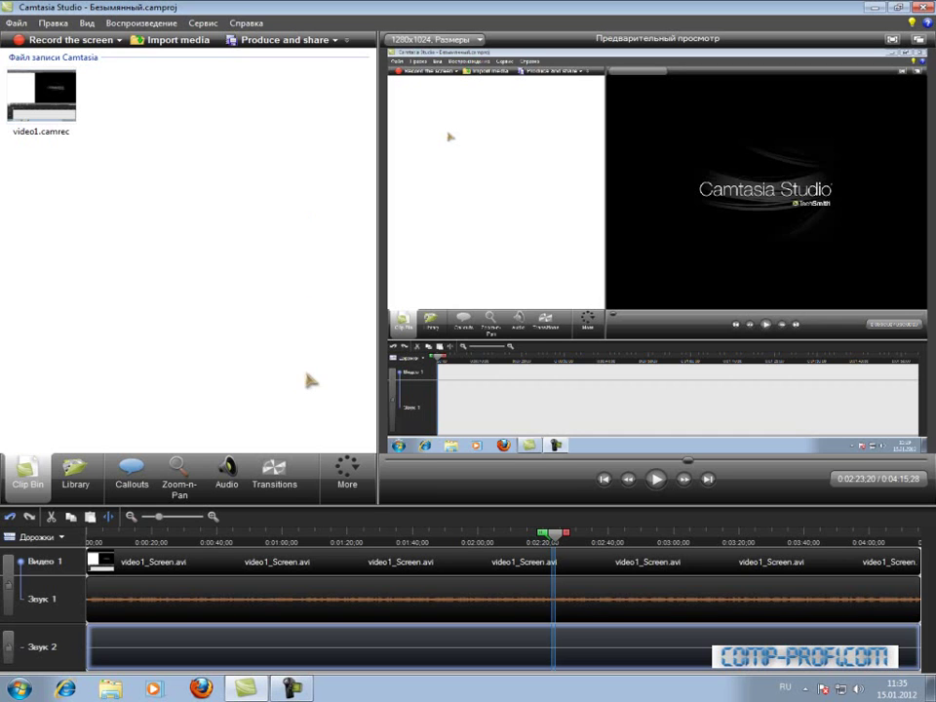
# Step: Add a new title clip to the project
pyautogui.click(357, 480)
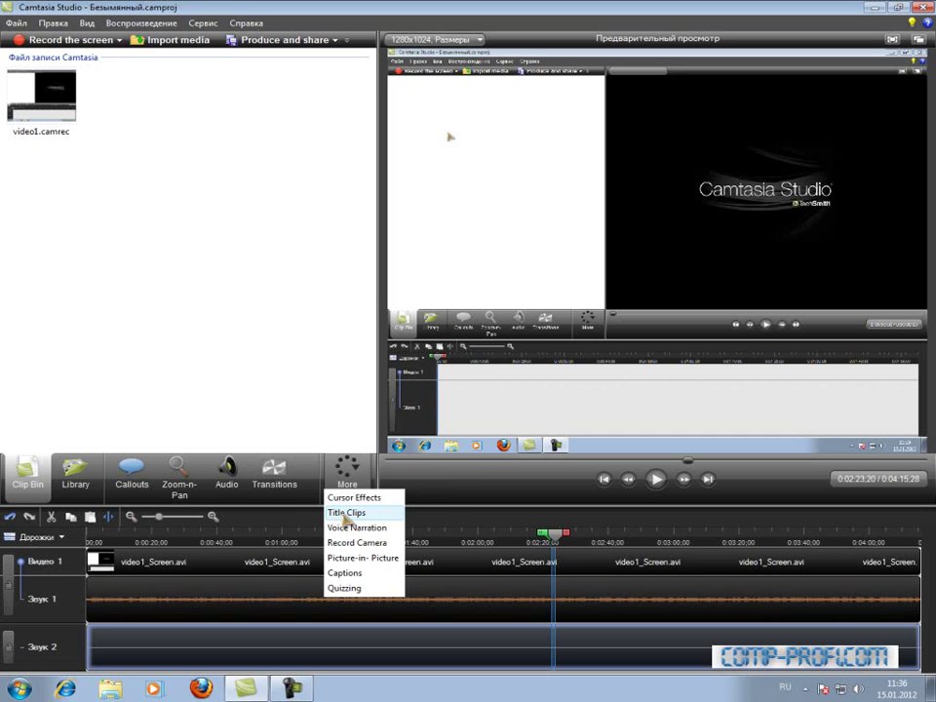
pyautogui.click(346, 512)
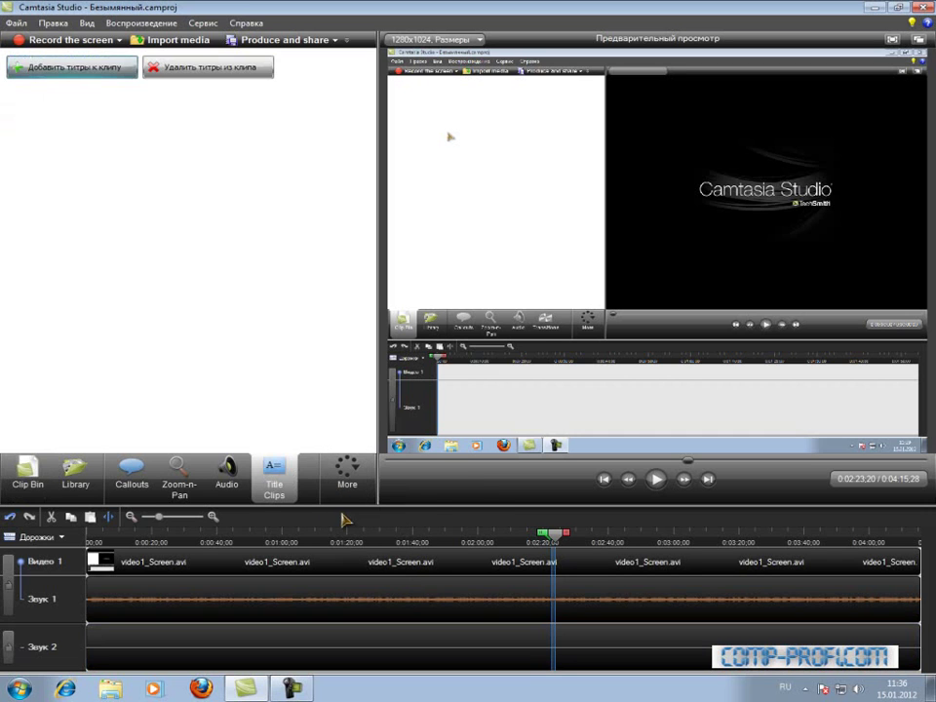
pyautogui.click(62, 72)
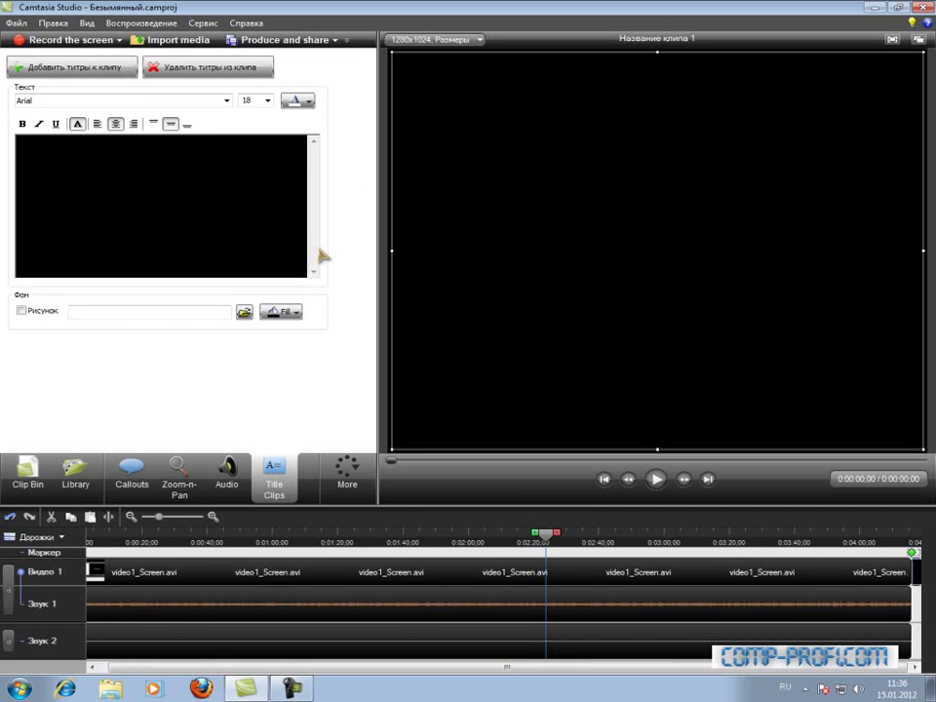
# Step: Set the title clip's background picture to comp_title from the Для уроков folder on drive G:
pyautogui.click(244, 313)
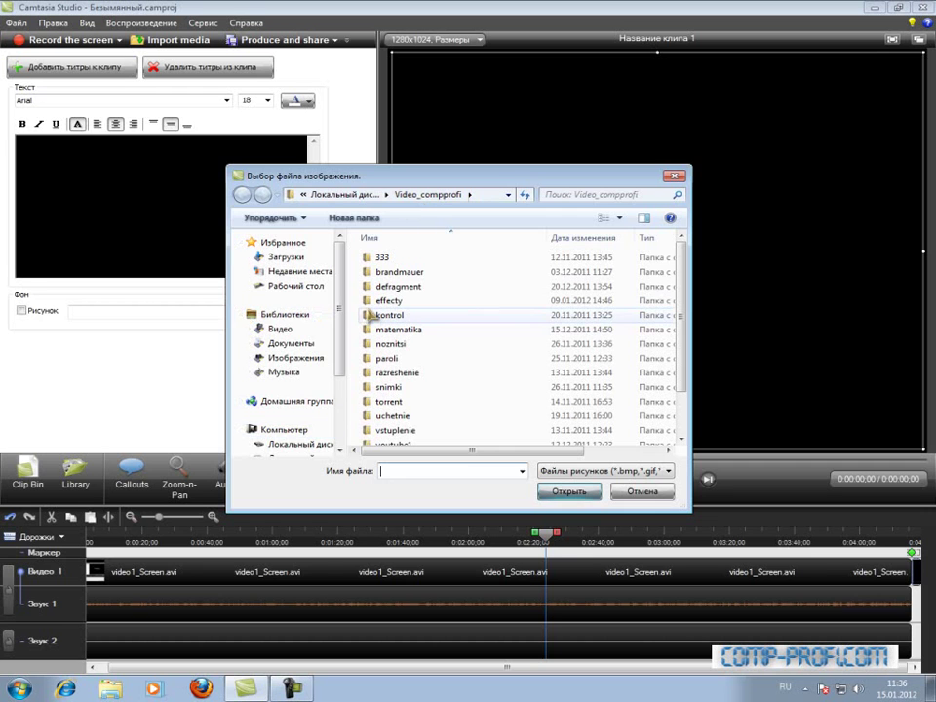
pyautogui.moveTo(341, 299); pyautogui.dragTo(330, 373)
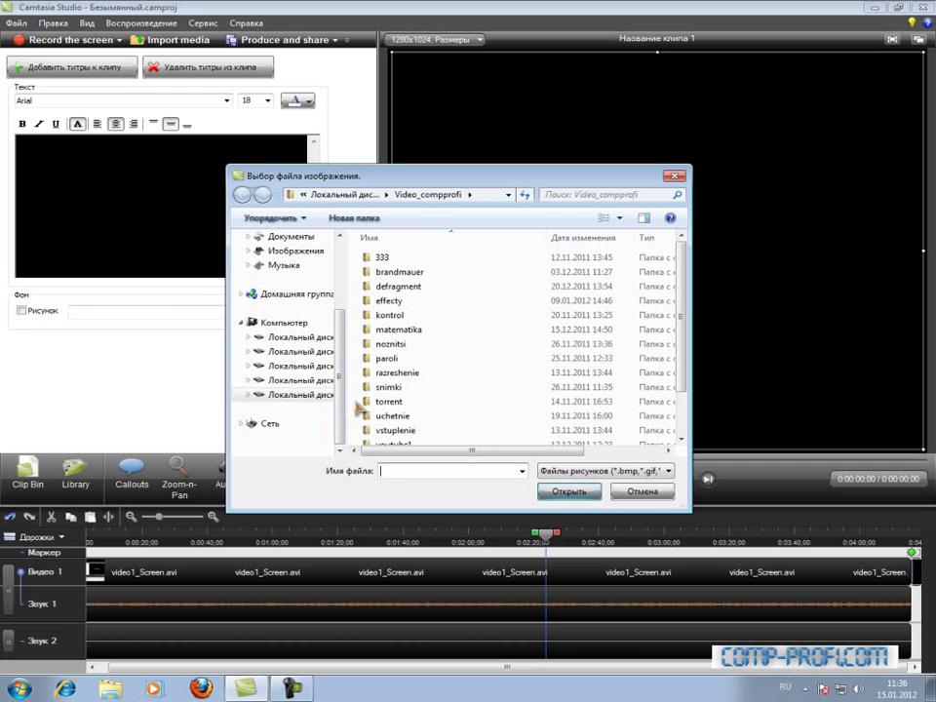
pyautogui.moveTo(347, 394); pyautogui.dragTo(377, 394)
pyautogui.click(326, 396)
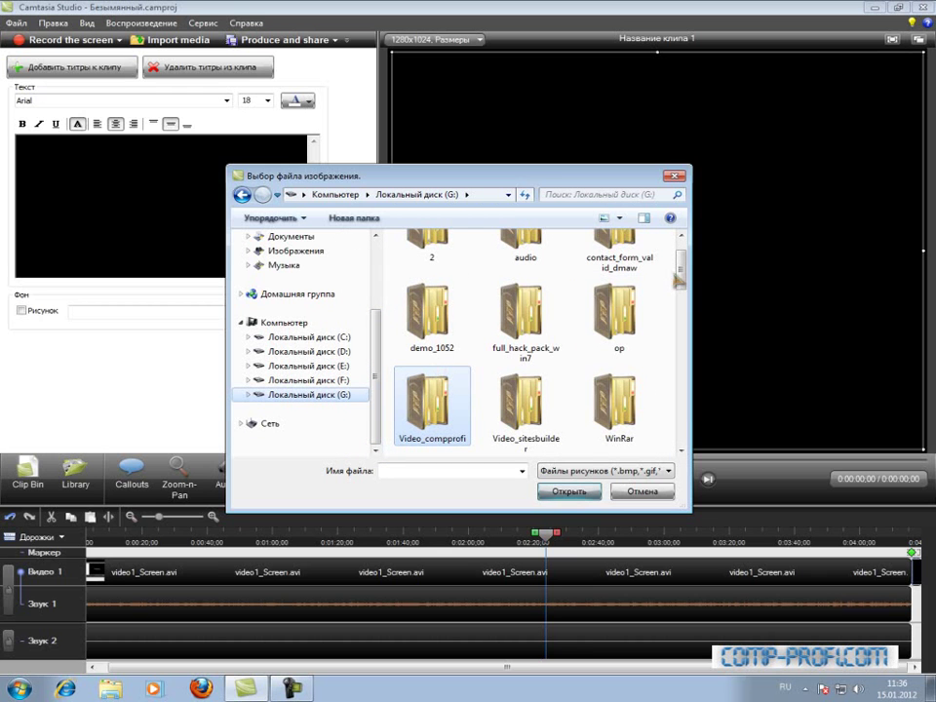
pyautogui.scroll(-3, 629, 265)
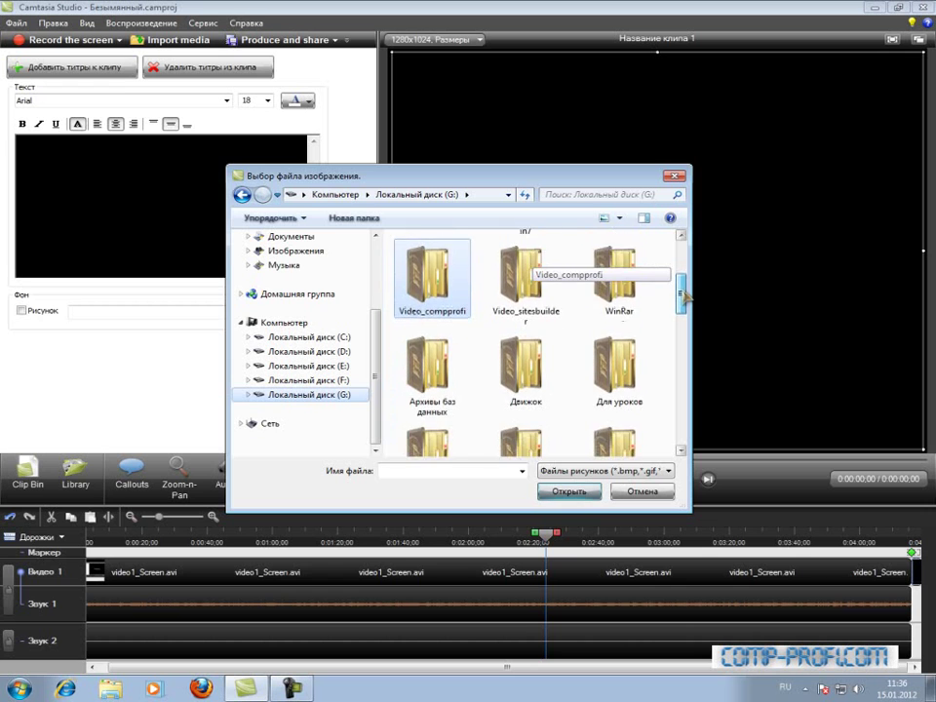
pyautogui.doubleClick(628, 311)
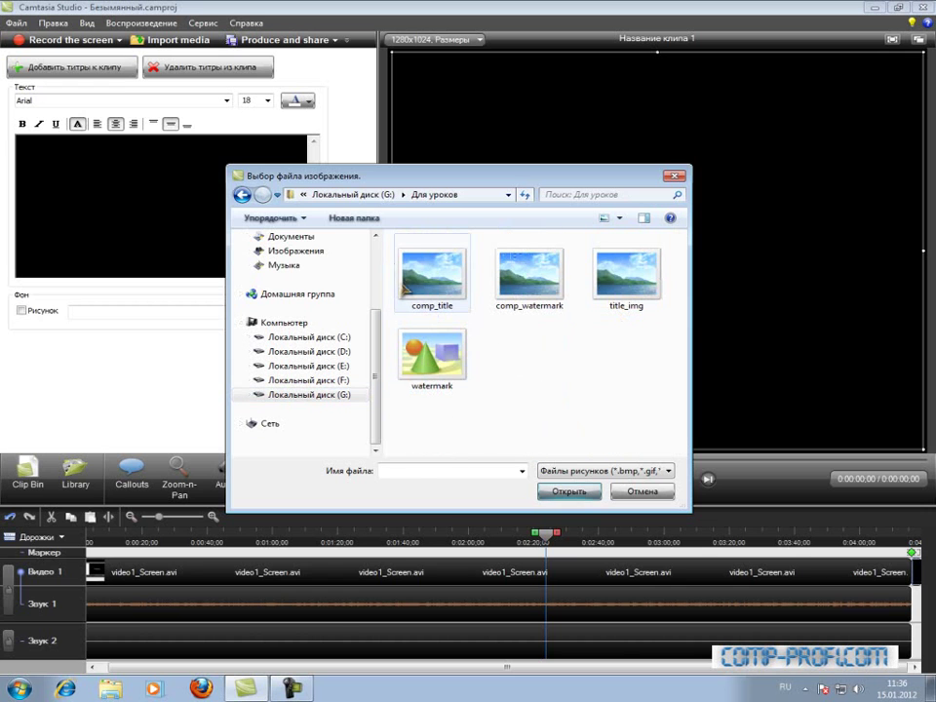
pyautogui.click(431, 278)
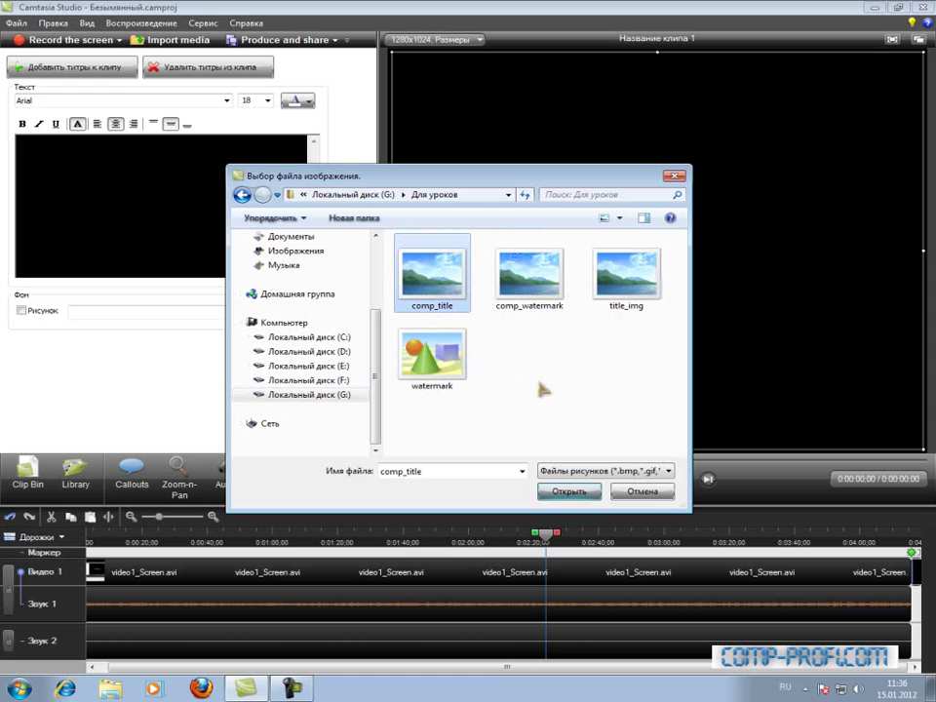
pyautogui.click(567, 492)
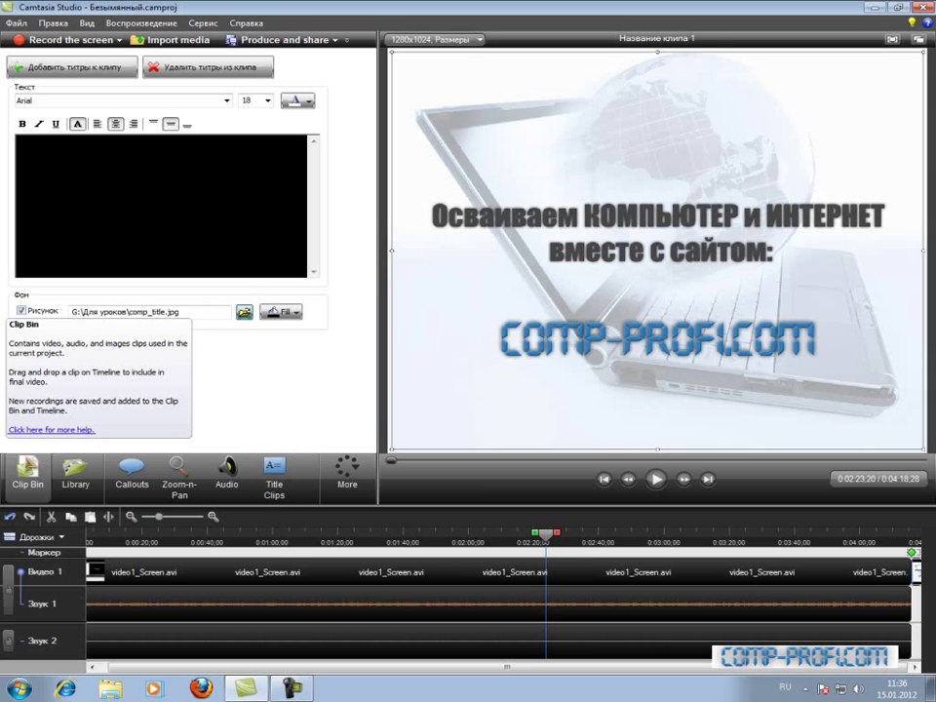
# Step: Place the title clip at the start of the Видео 1 track and remove its duplicate from the end
pyautogui.click(27, 471)
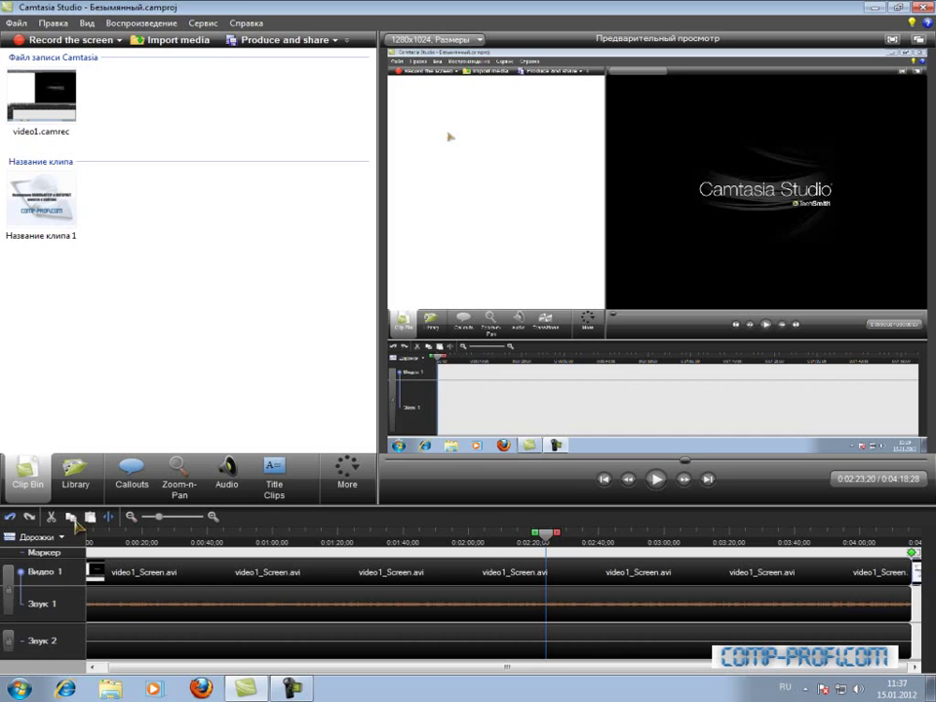
pyautogui.moveTo(40, 199); pyautogui.dragTo(90, 568)
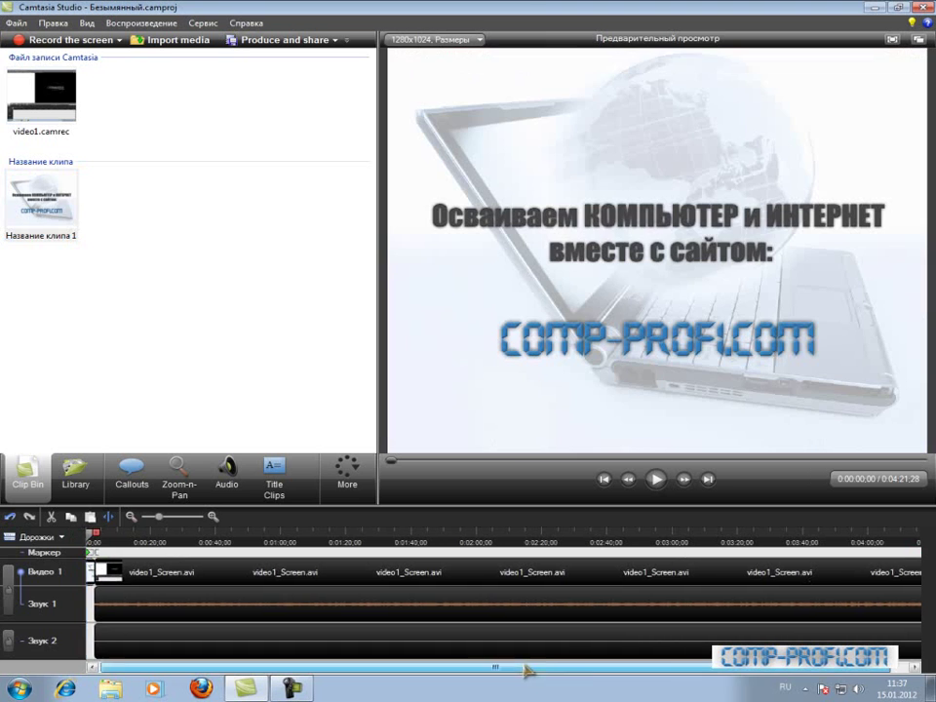
pyautogui.moveTo(523, 669); pyautogui.dragTo(794, 641)
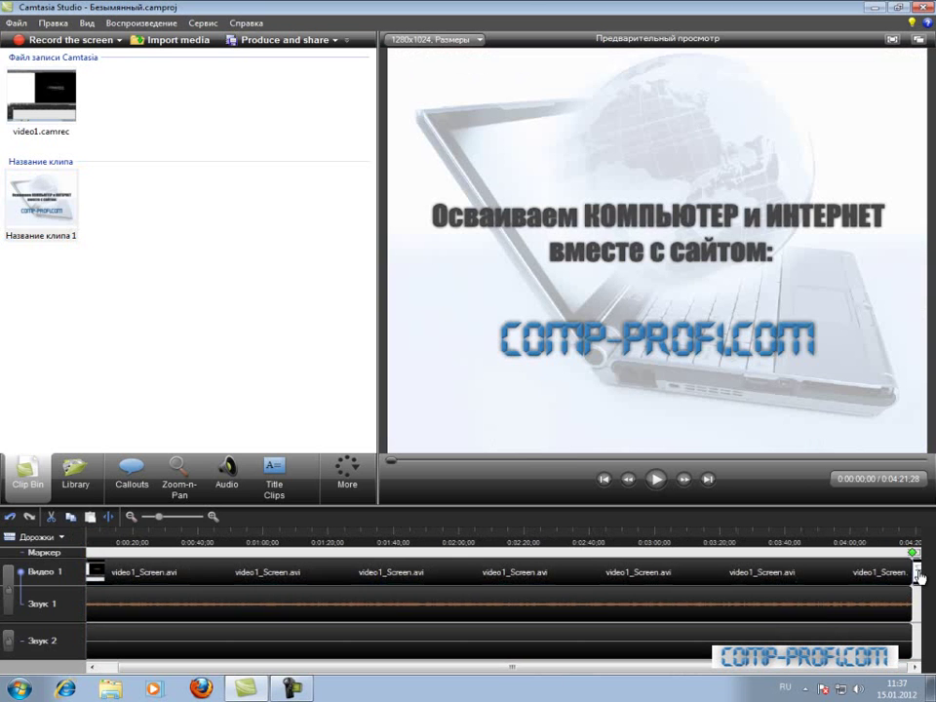
pyautogui.moveTo(917, 576); pyautogui.dragTo(910, 577)
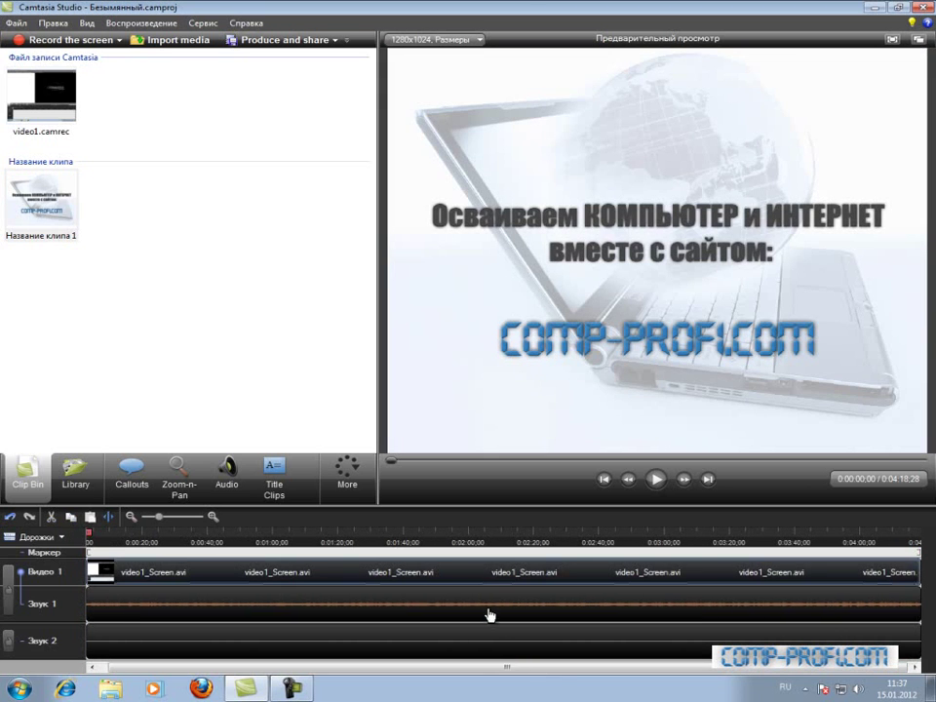
pyautogui.moveTo(475, 669); pyautogui.dragTo(382, 666)
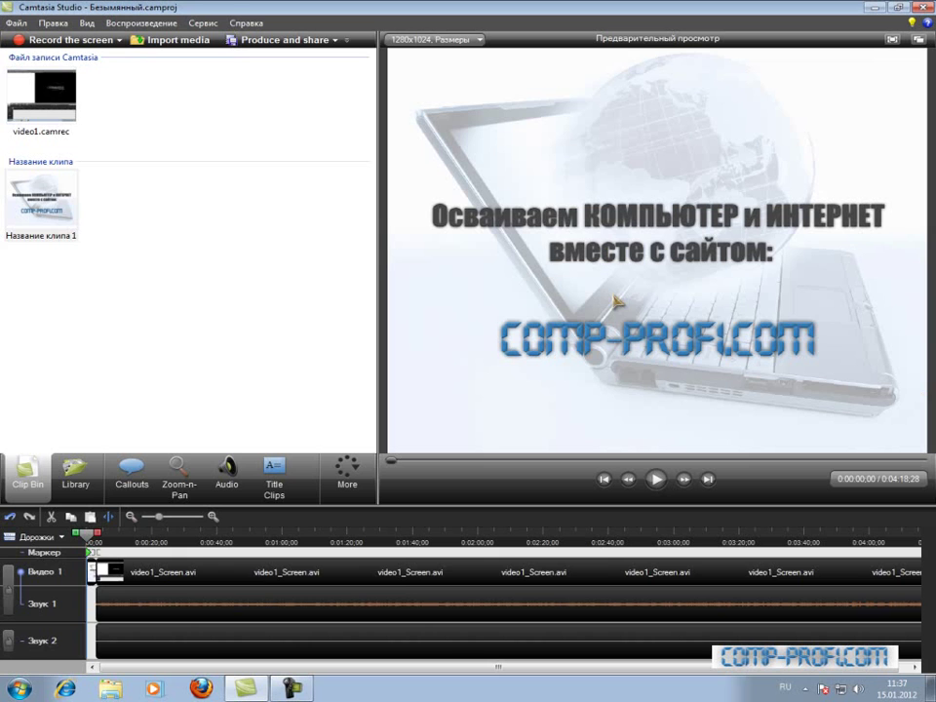
# Step: Apply the Сдвиг в стороны transition between the title clip and video1_Screen.avi
pyautogui.click(353, 474)
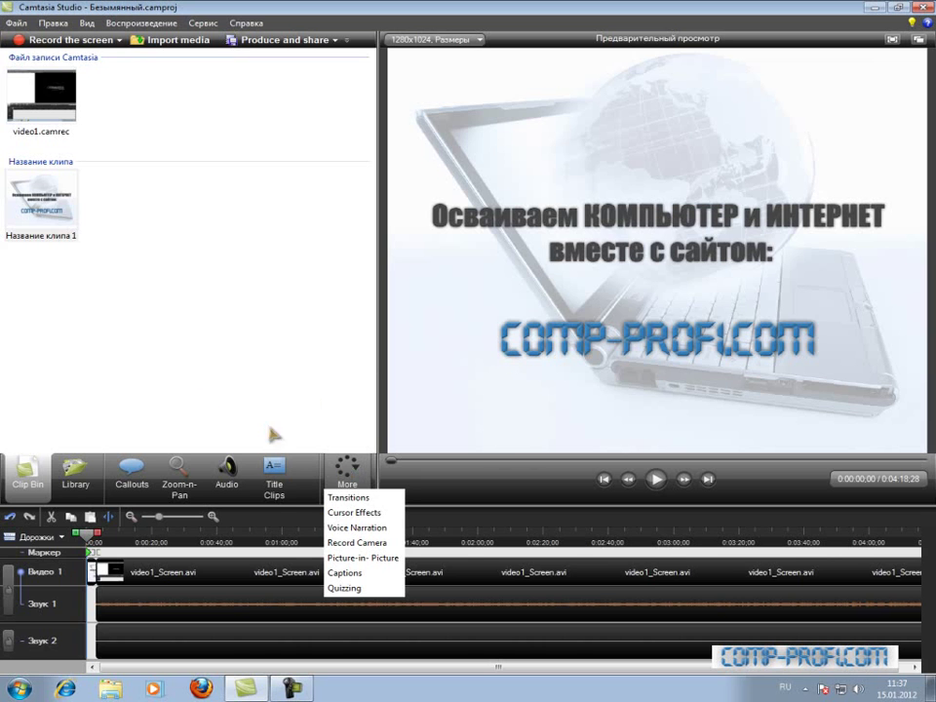
pyautogui.click(351, 498)
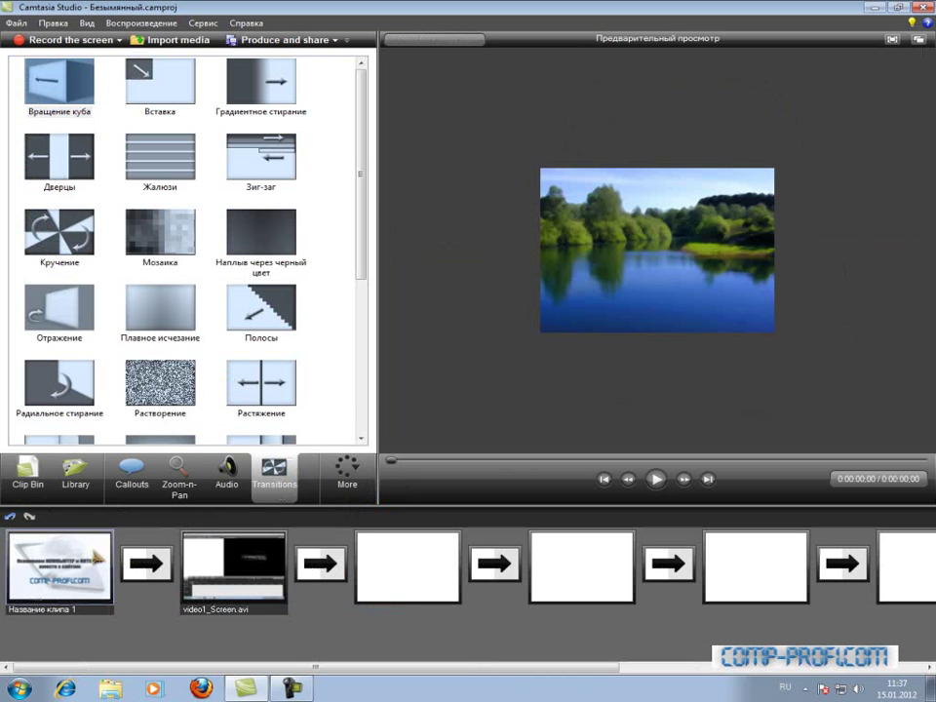
pyautogui.click(97, 561)
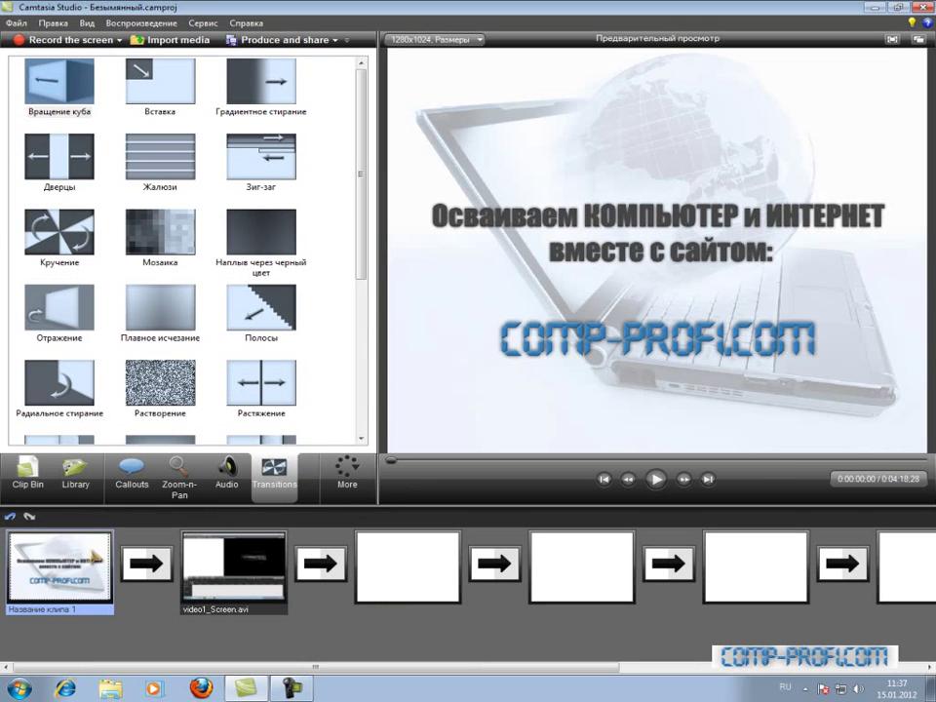
pyautogui.click(206, 565)
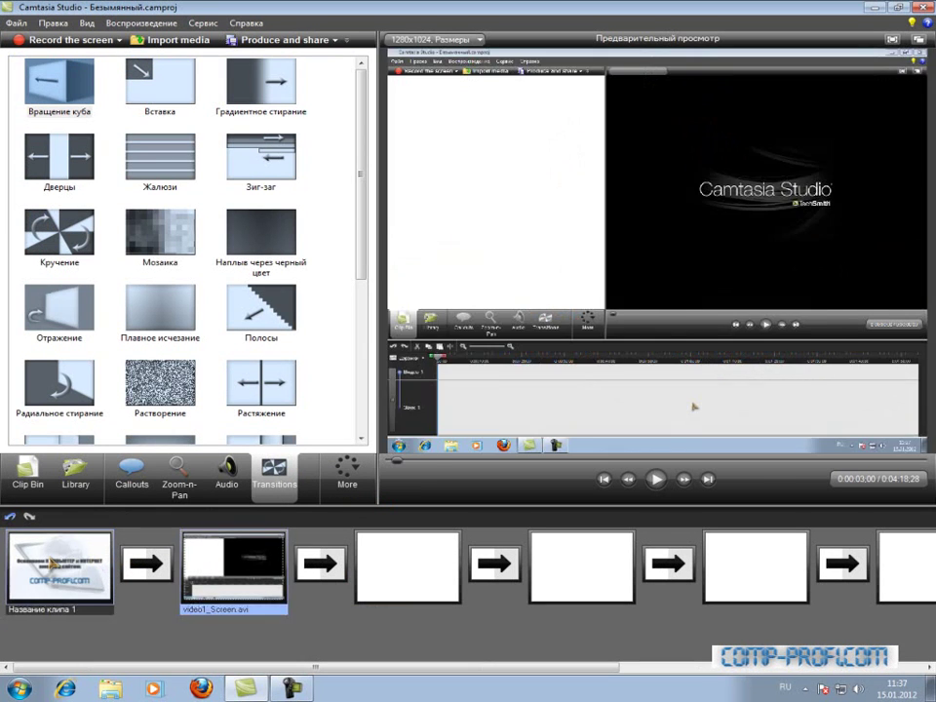
pyautogui.click(56, 563)
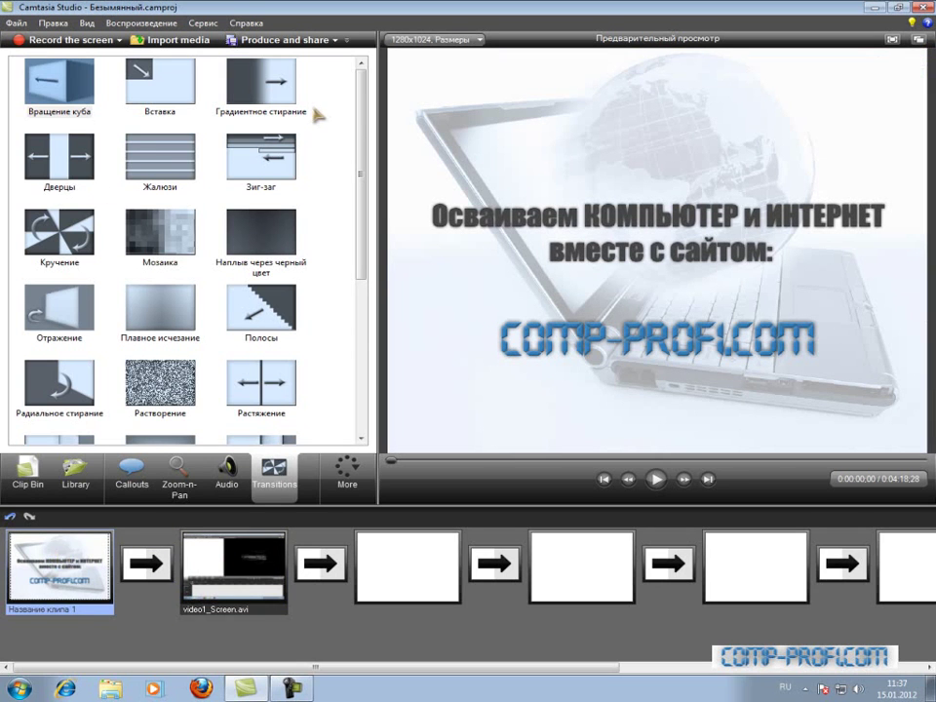
pyautogui.click(362, 122)
pyautogui.moveTo(362, 121)
pyautogui.mouseDown()
pyautogui.moveTo(350, 289)
pyautogui.moveTo(358, 113)
pyautogui.mouseUp()
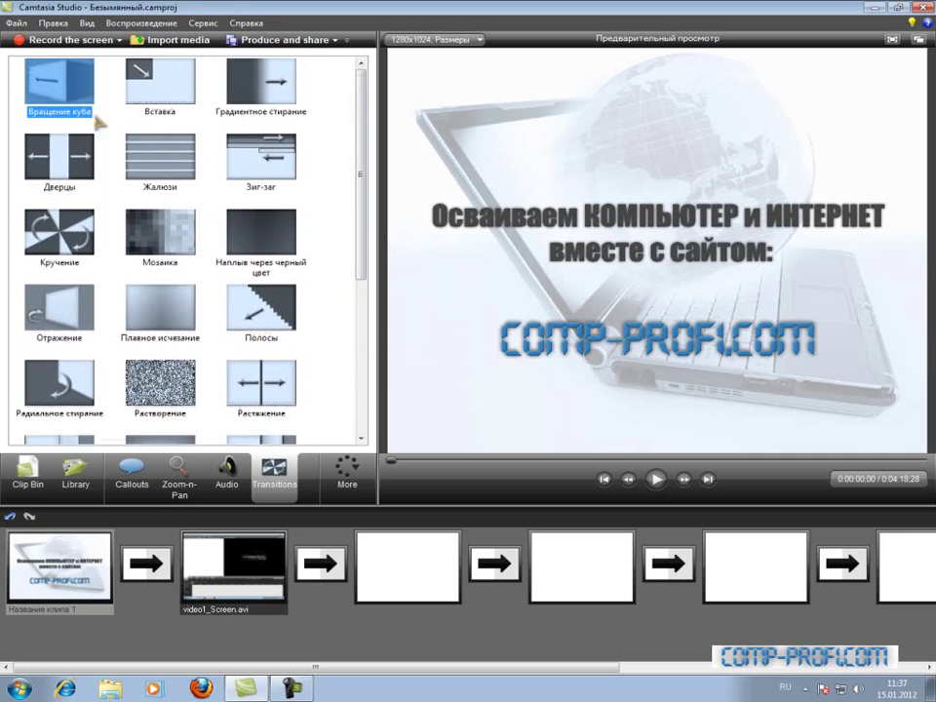
pyautogui.click(59, 158)
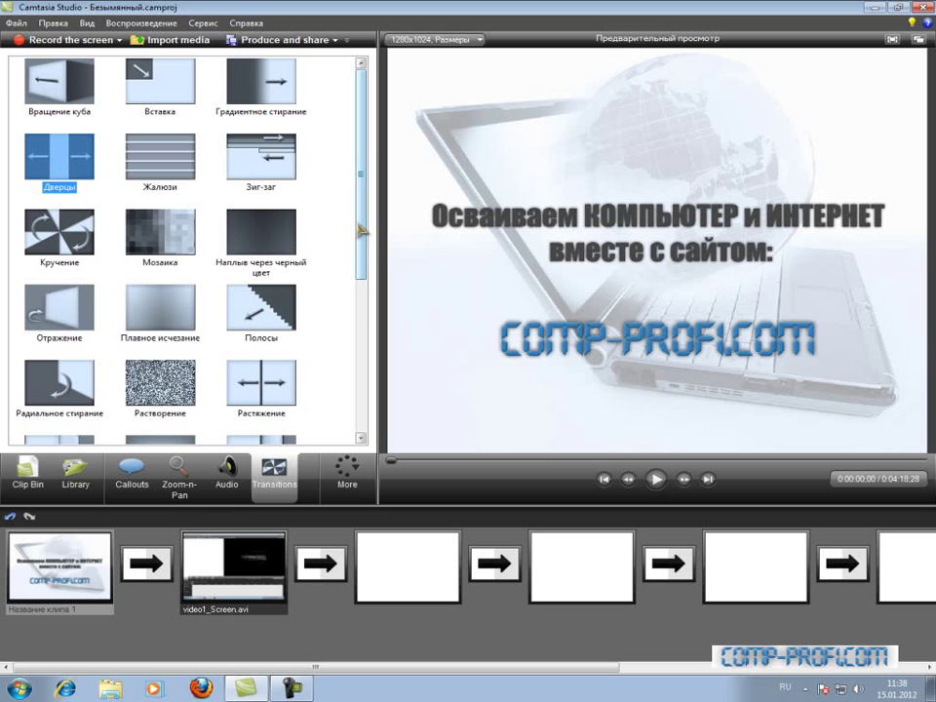
pyautogui.moveTo(361, 228); pyautogui.dragTo(368, 345)
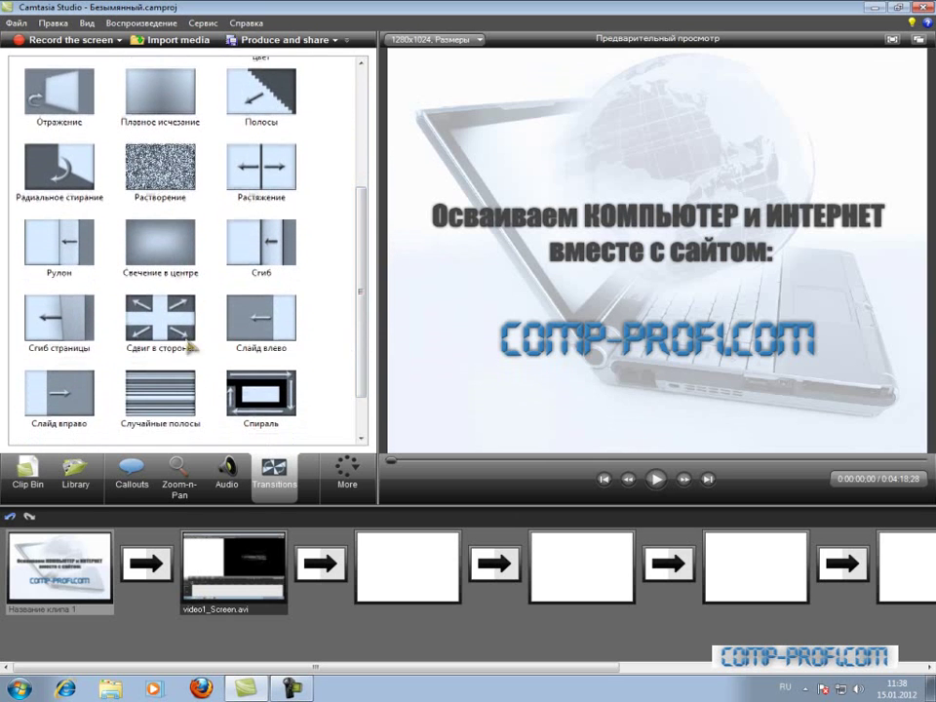
pyautogui.moveTo(153, 336); pyautogui.dragTo(156, 565)
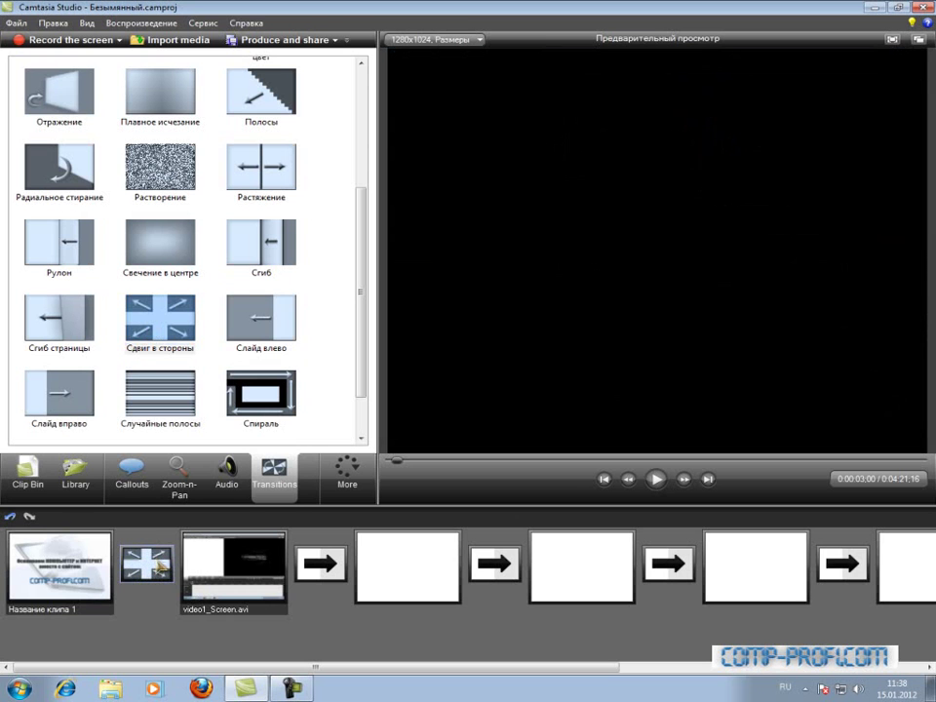
# Step: Play the opening of the timeline to preview the title transition, and return the playhead to the beginning
pyautogui.click(35, 487)
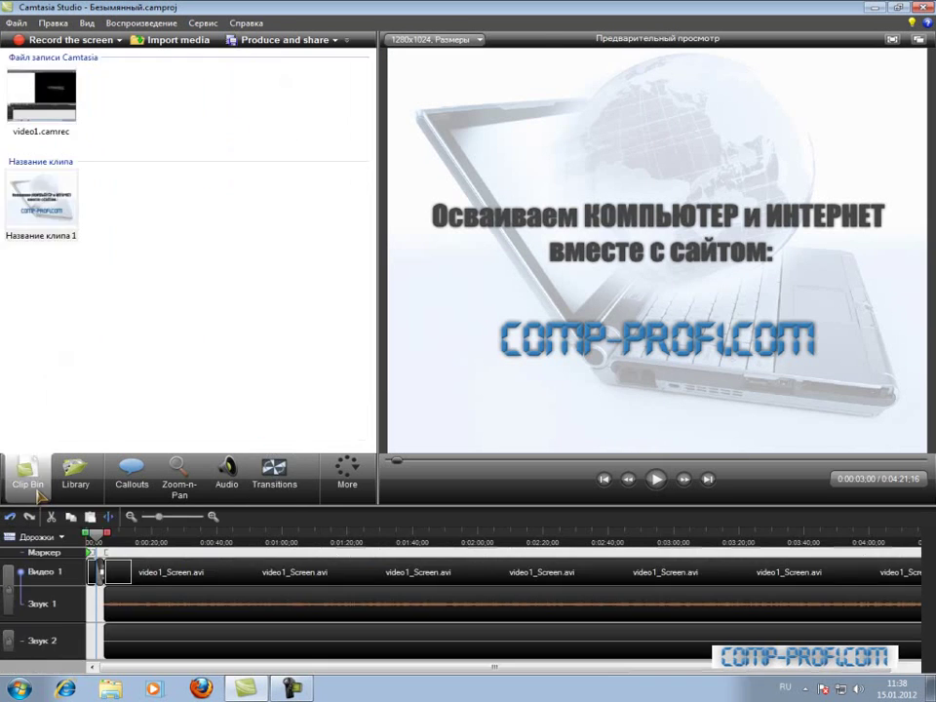
pyautogui.moveTo(398, 461); pyautogui.dragTo(391, 461)
pyautogui.click(653, 478)
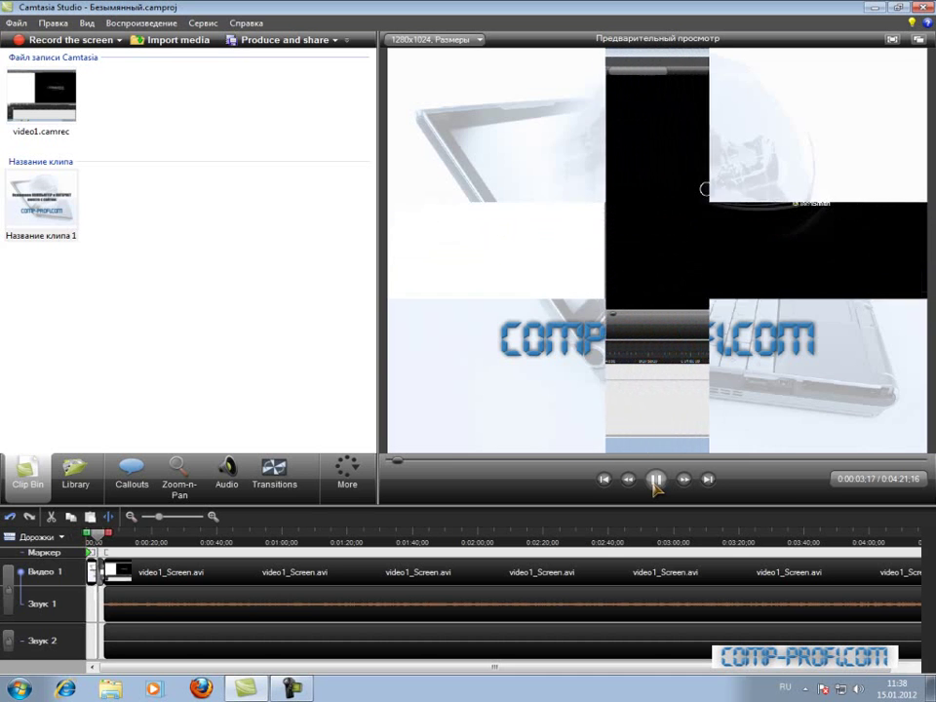
pyautogui.click(655, 483)
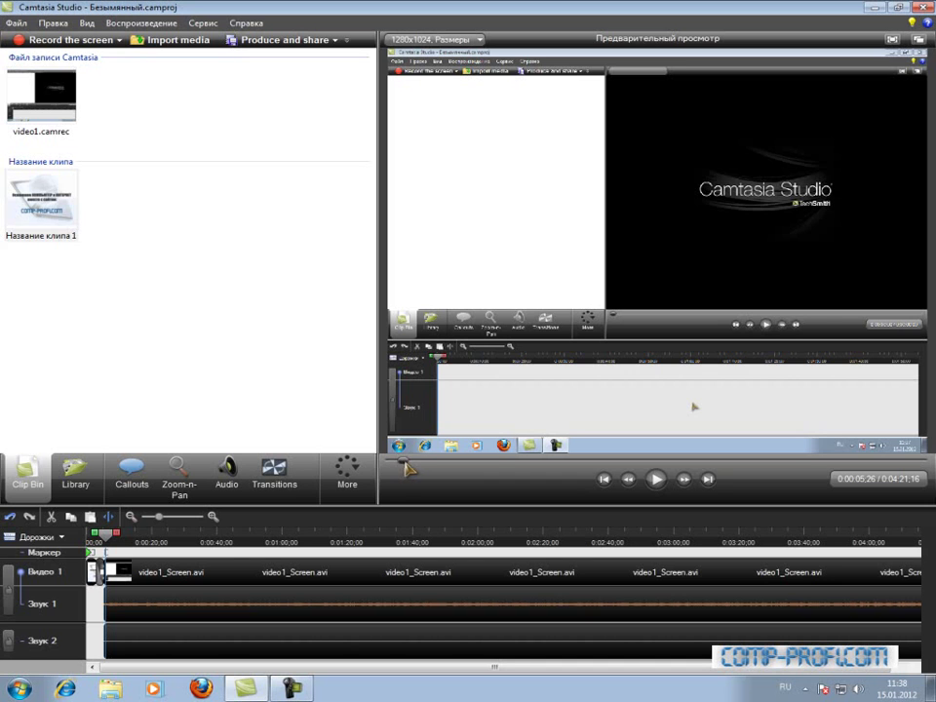
pyautogui.moveTo(406, 468); pyautogui.dragTo(390, 465)
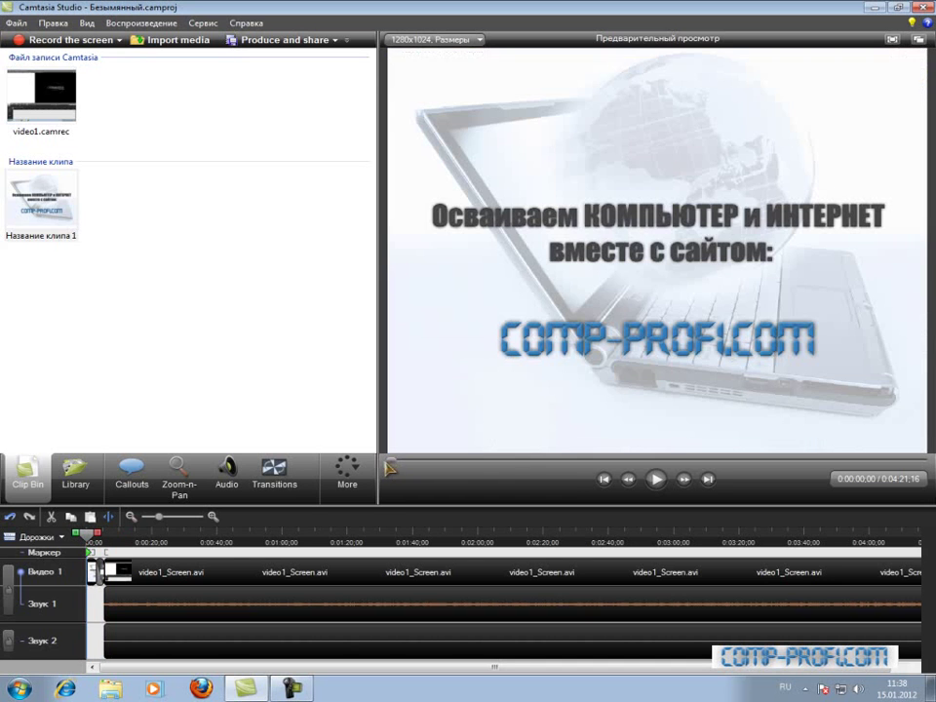